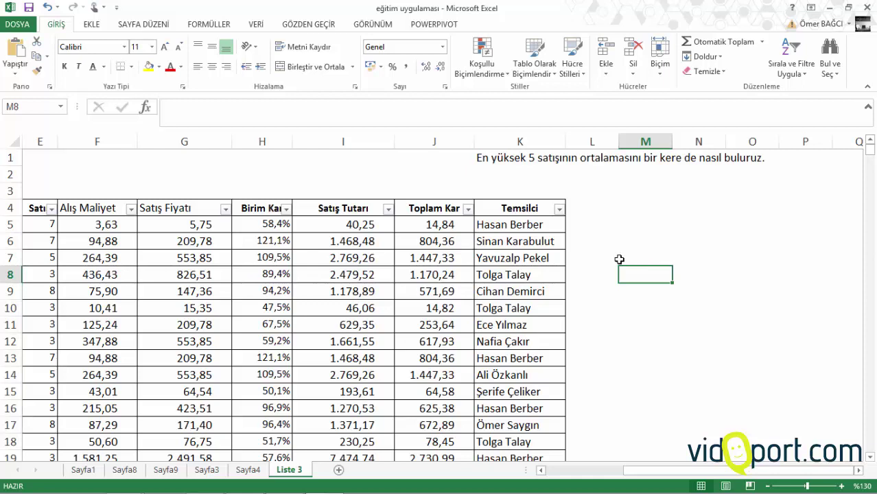
- Sort the table by Toplam Kar largest to smallest and select the top five profits J5:J9
left_click(617, 255)
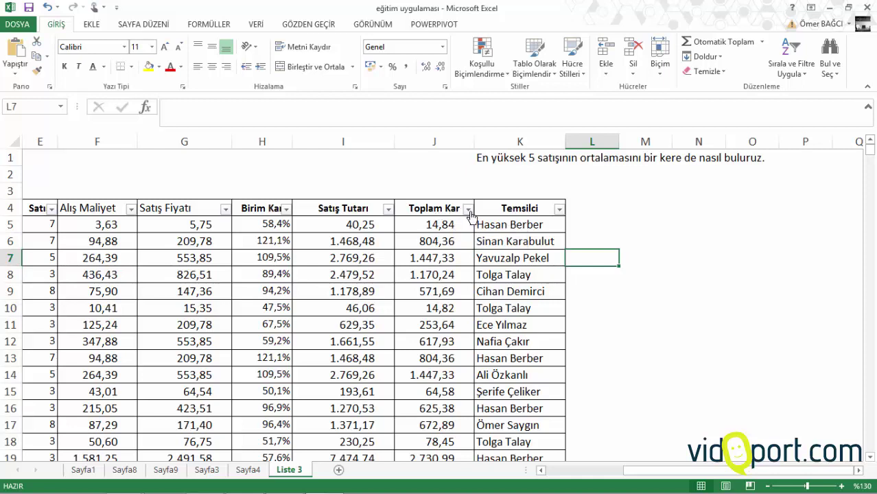
left_click(468, 208)
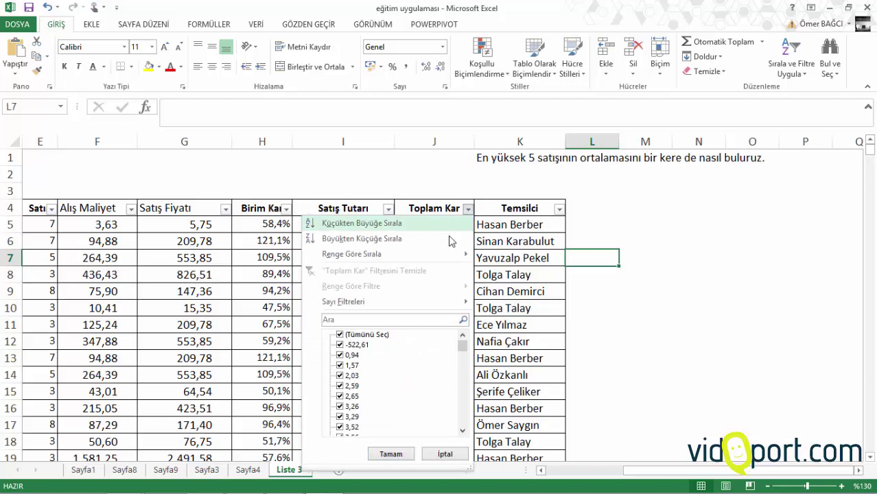
left_click(386, 240)
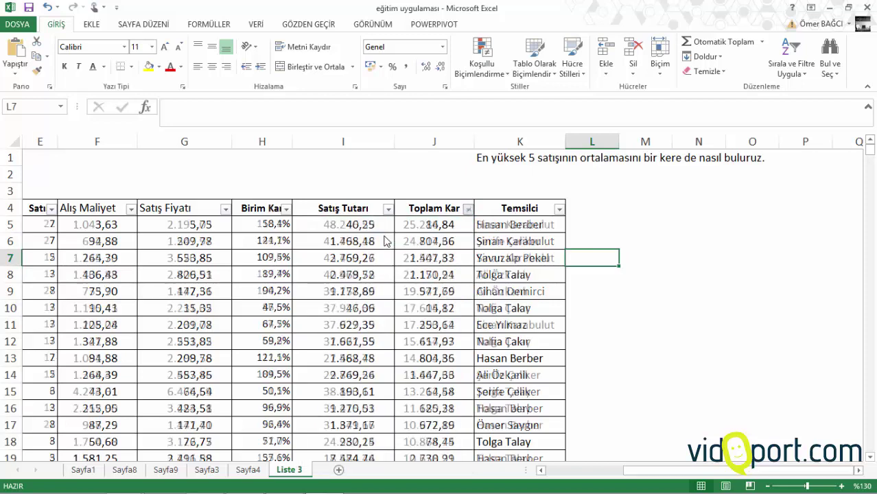
left_click_drag(420, 223, 424, 289)
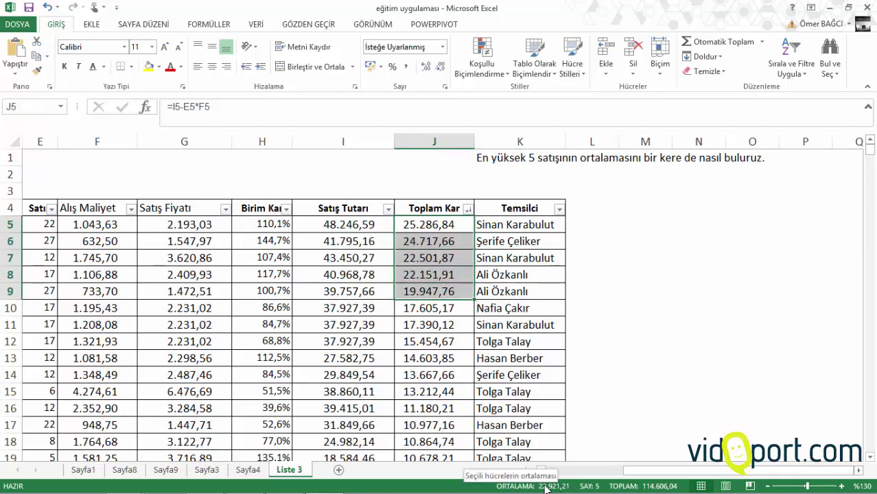
- Enter =ORTALAMA(J5:J9) in M5 and move the 22.921,21 result to O4
left_click(625, 224)
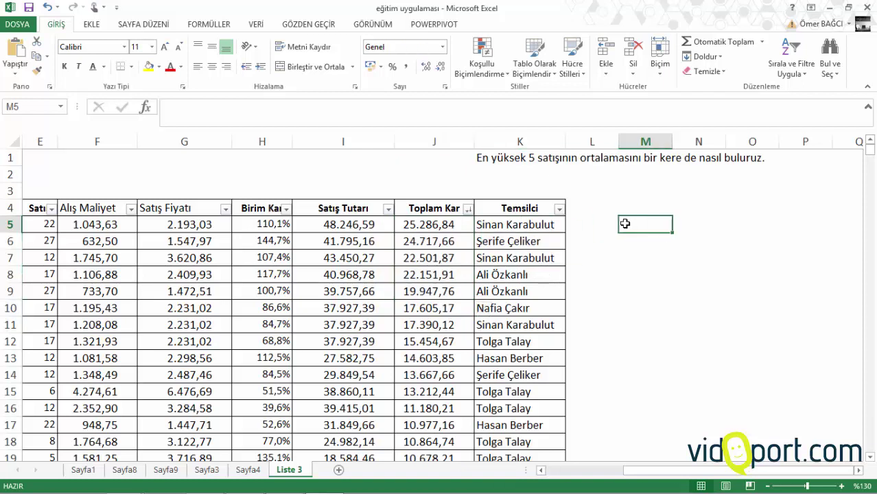
type("=ortal")
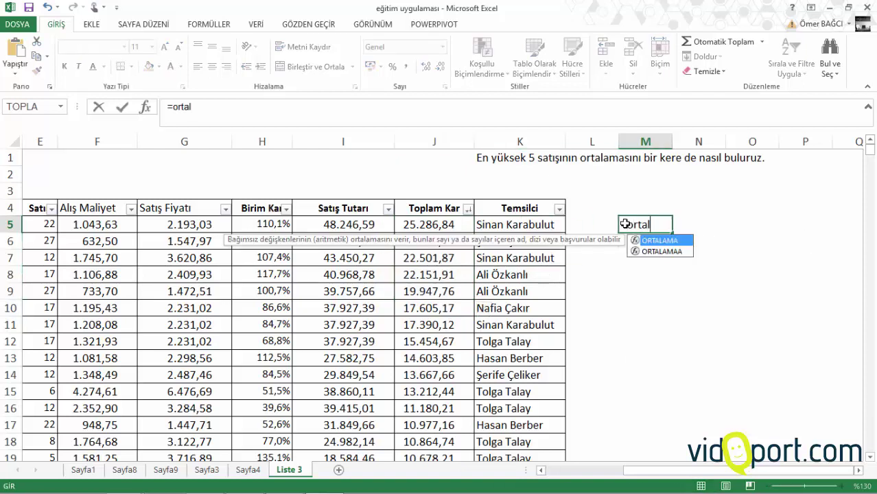
type("am")
key("Tab")
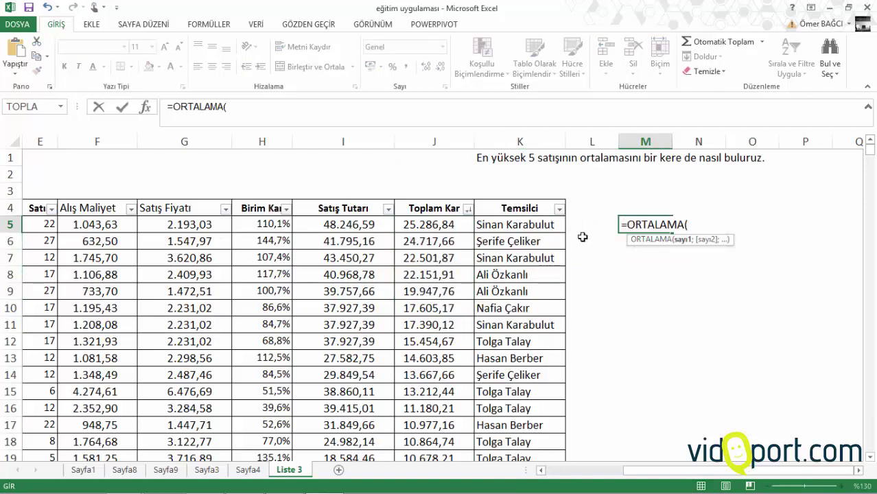
left_click_drag(422, 224, 430, 288)
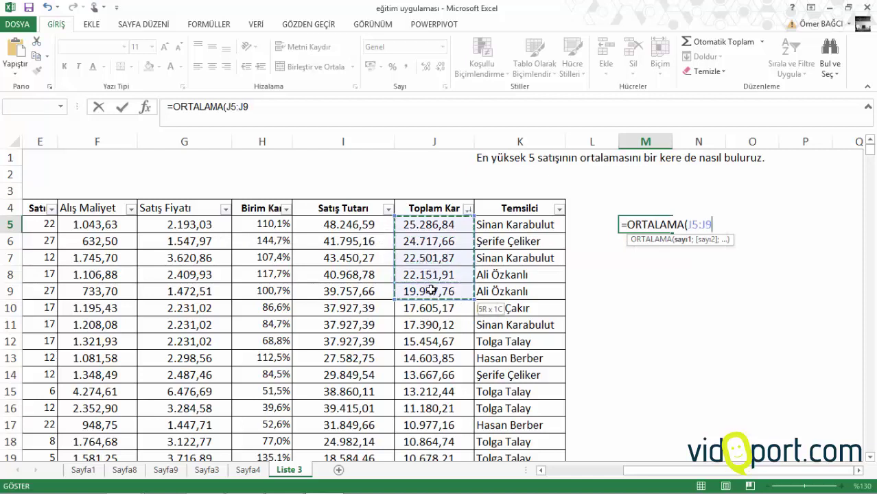
key("Return")
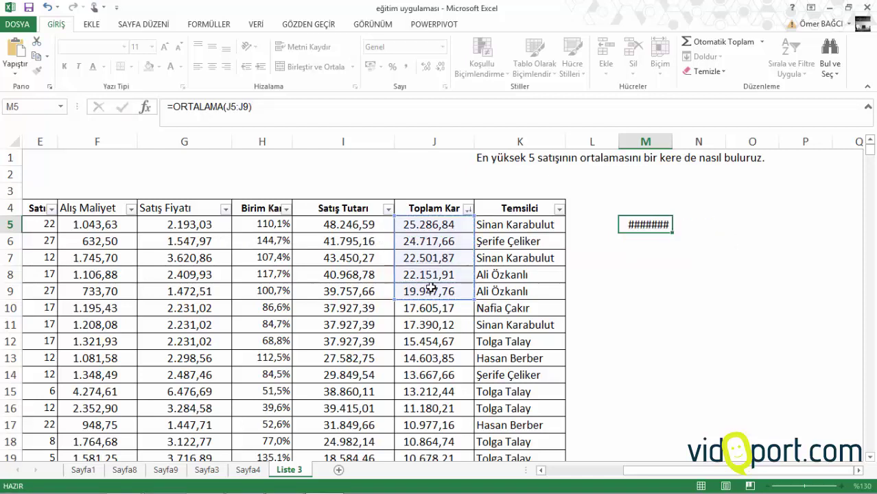
left_click(669, 224)
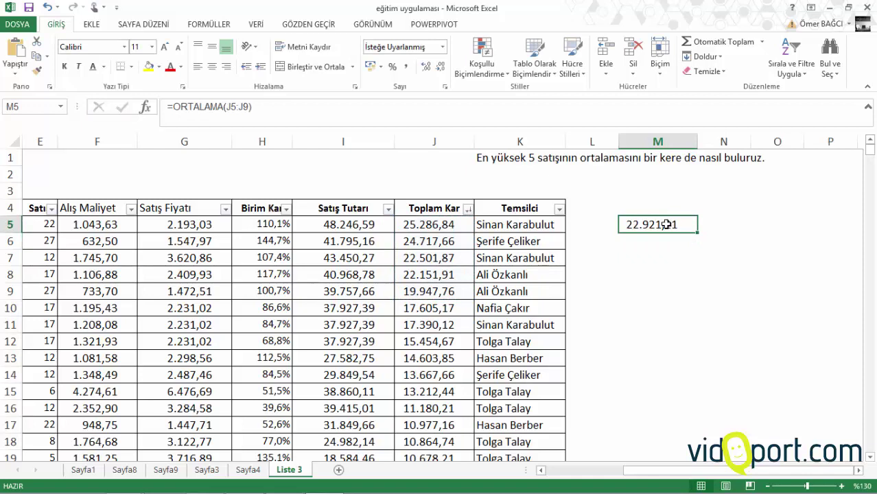
mouse_move(698, 224)
left_mouse_down()
mouse_move(748, 206)
mouse_move(789, 205)
left_mouse_up()
- Autofit column O to show 22.921,21 and enter ranks 1 to 5 in M5:M9
left_click(624, 227)
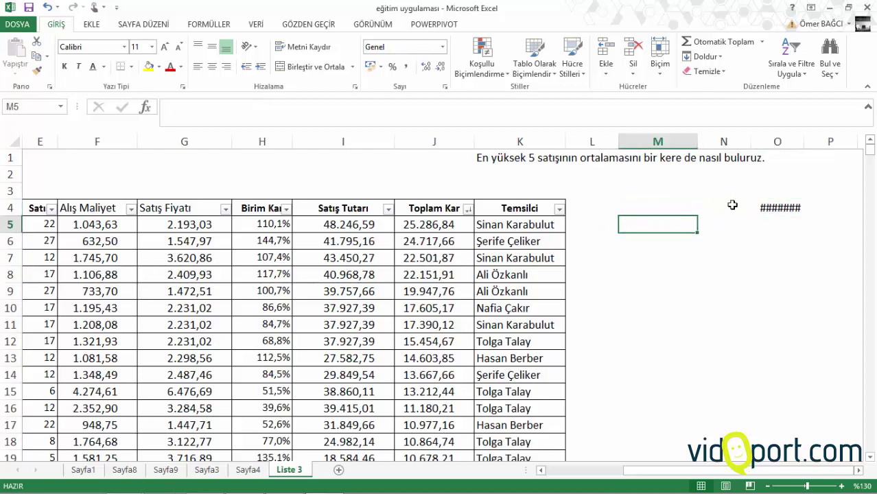
left_click_drag(804, 141, 817, 141)
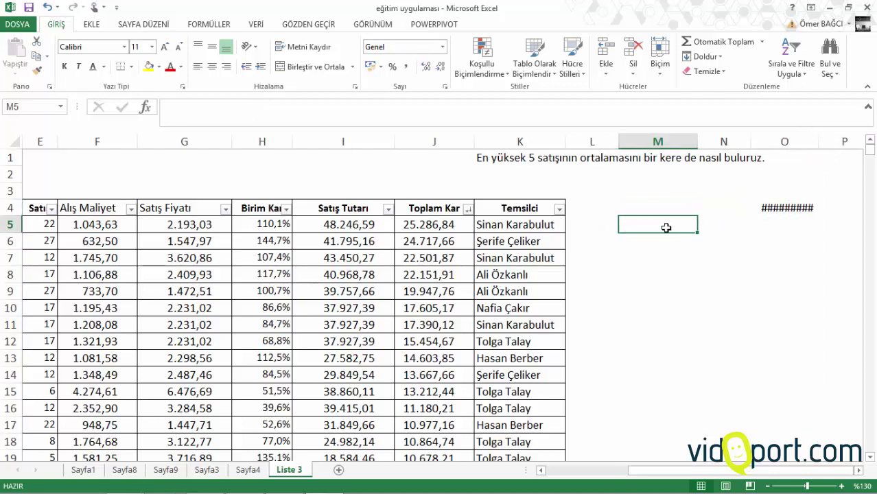
double_click(818, 141)
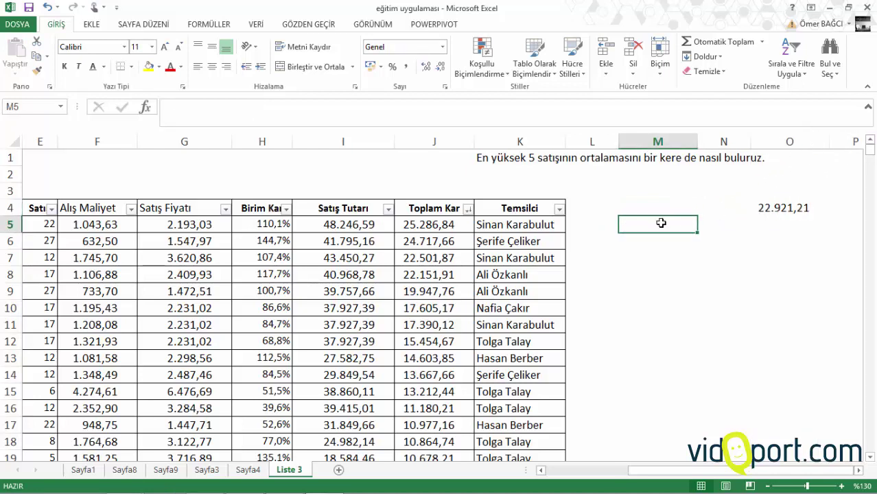
type("1 2 3 4")
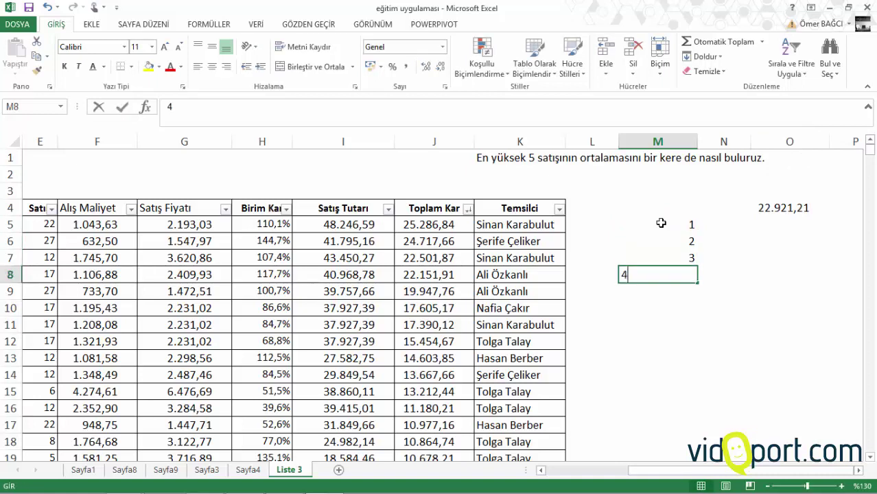
type(" 5")
left_click(719, 225)
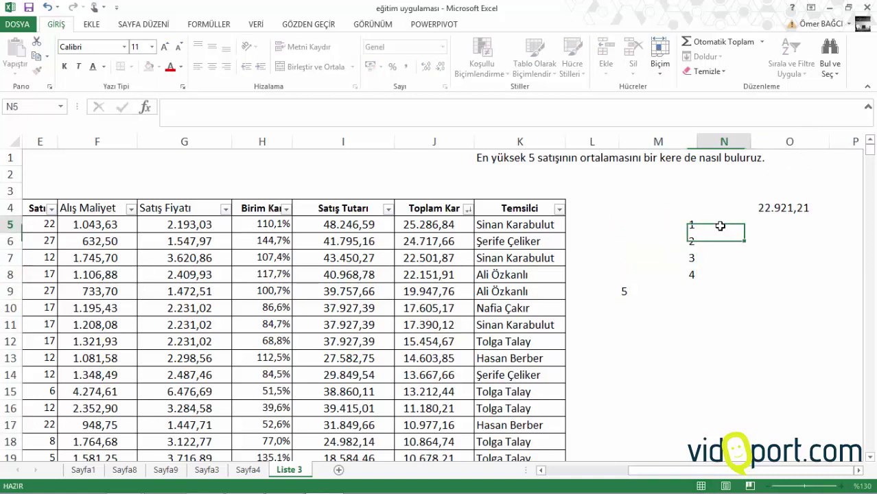
- Build =BÜYÜK(J5:J1439;M5) in N5, using rank 1 in M5 as k
type("=büy")
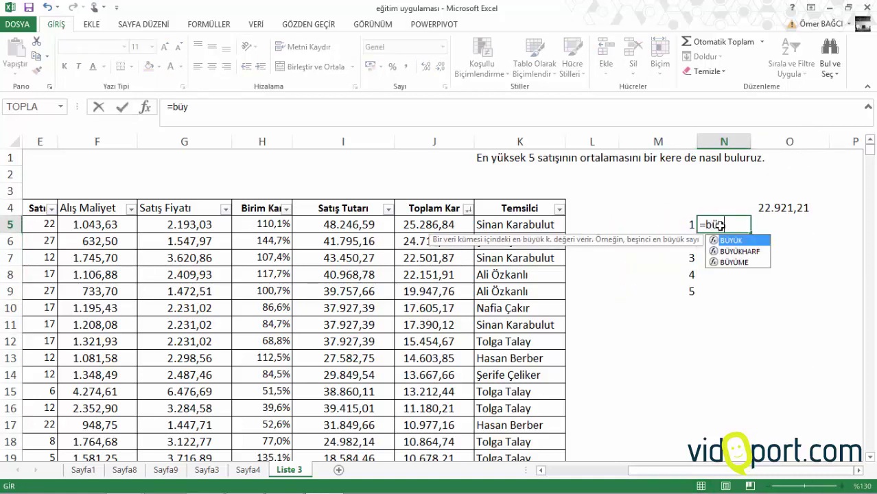
type("ük")
key("Tab")
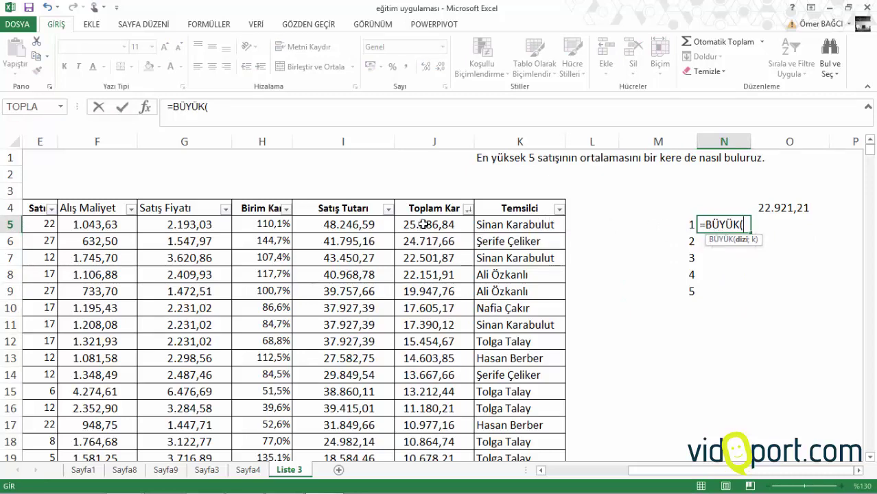
left_click(425, 225)
key("ctrl+shift+Down")
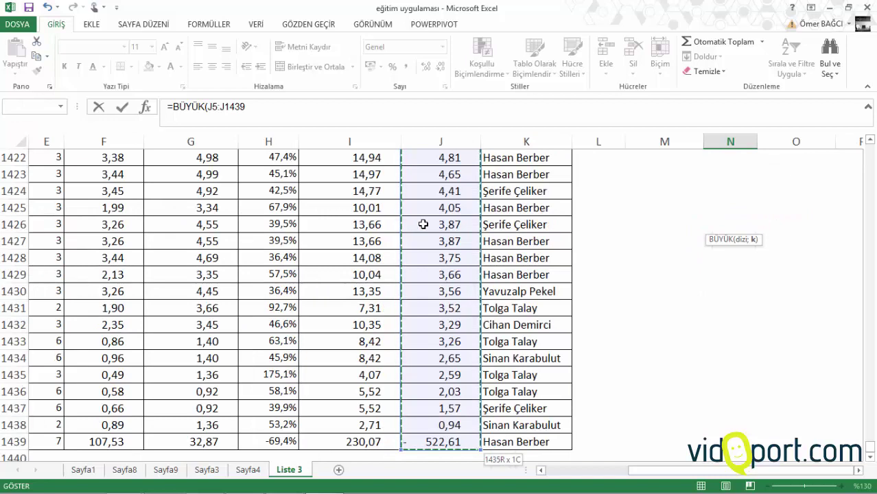
type(";")
left_click(868, 331)
left_click(868, 333)
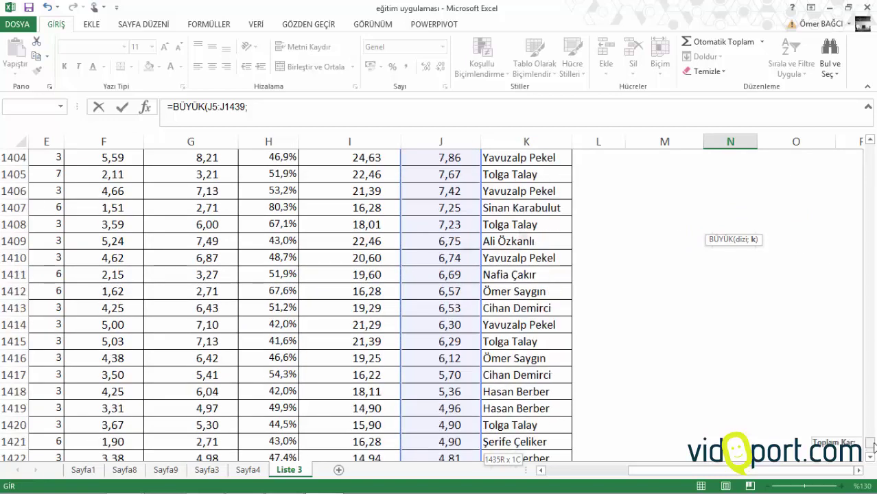
key("ctrl+BackSpace")
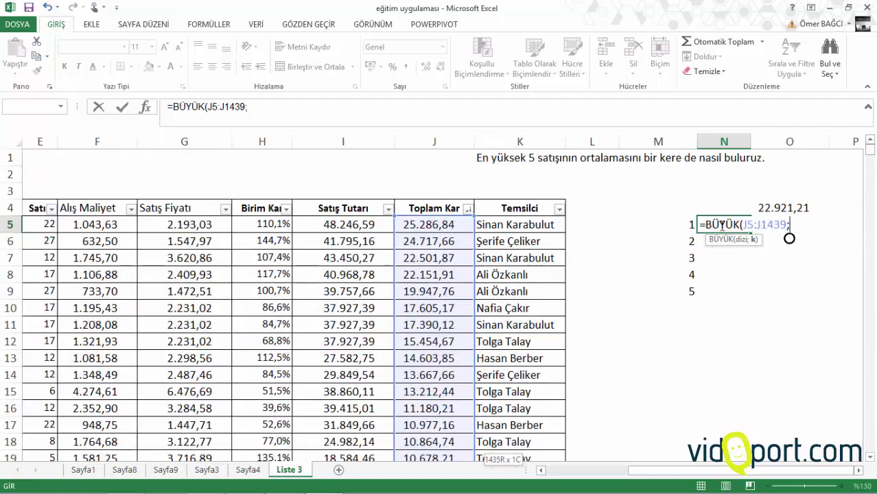
left_click(691, 225)
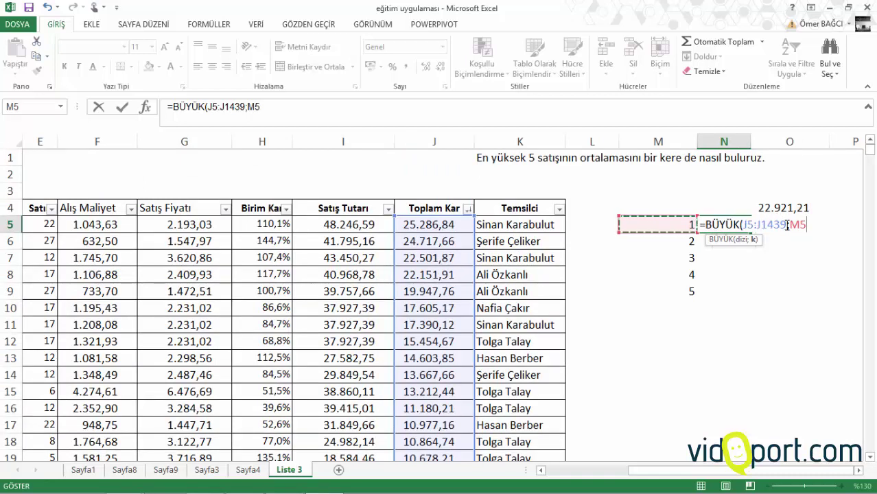
- Make the range $J$5:$J$1439 absolute, fill N5 down to N9, and apply Comma Style
left_click_drag(744, 225, 781, 220)
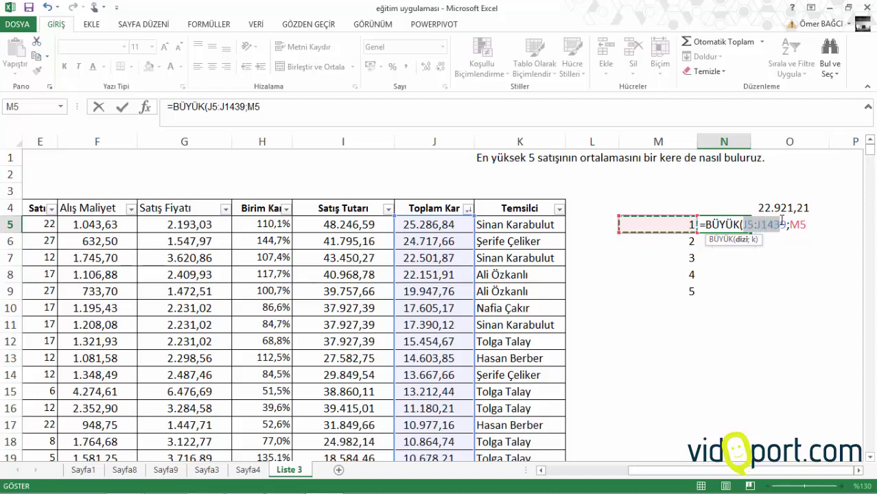
key("F4")
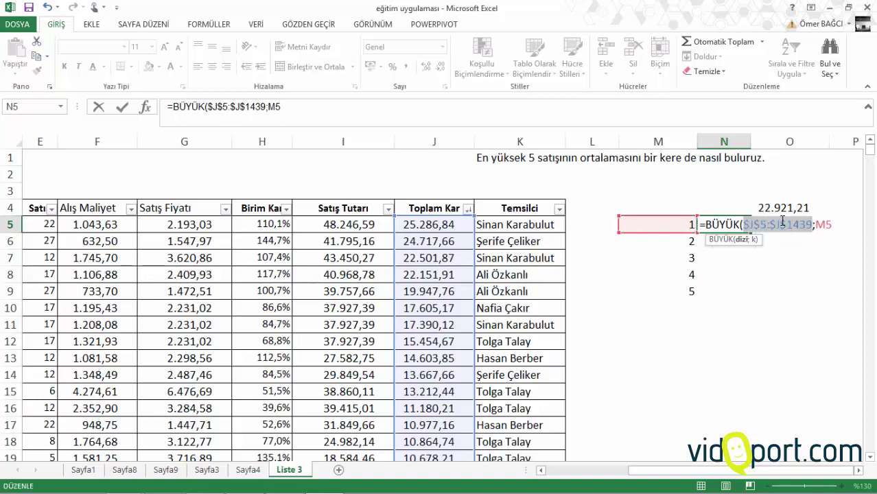
key("Return")
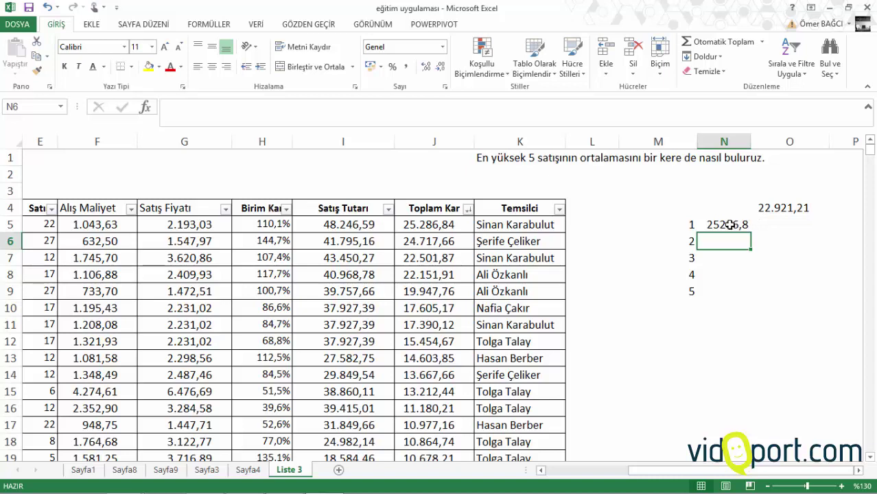
left_click(729, 225)
left_click_drag(753, 232, 746, 297)
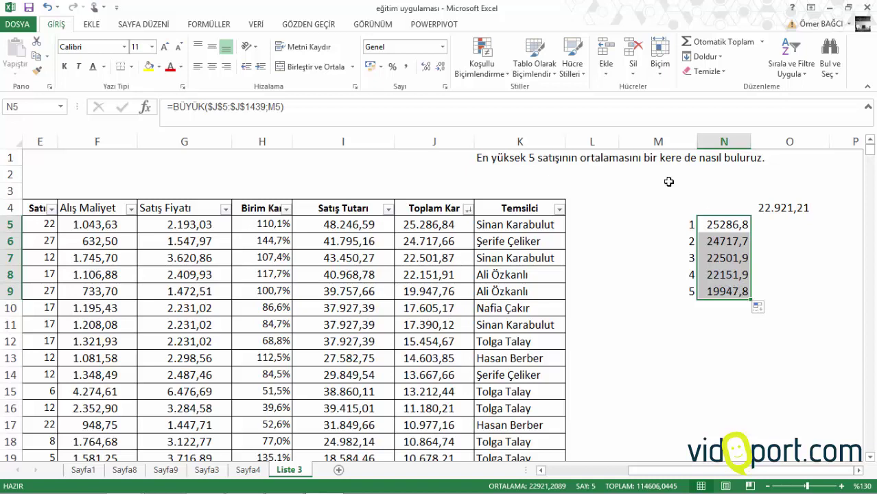
left_click(405, 67)
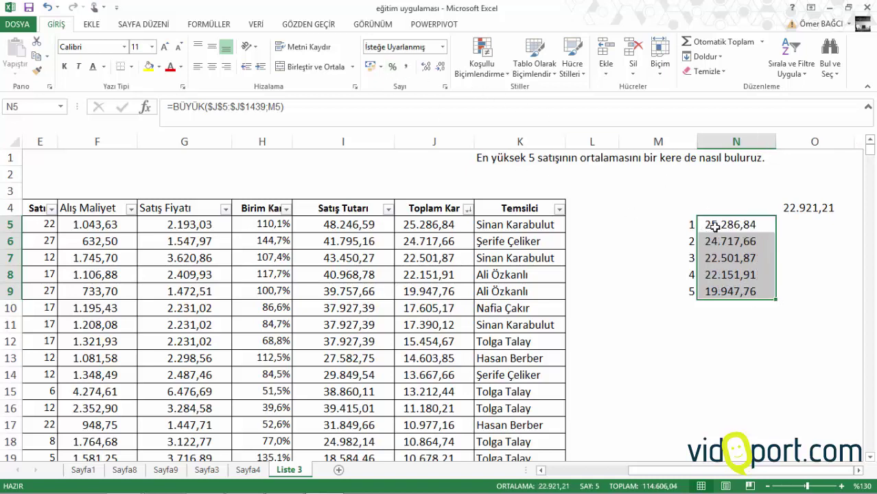
- Enter =ORTALAMA(N5:N9) in N10, returning 22.921,21
left_click(718, 311)
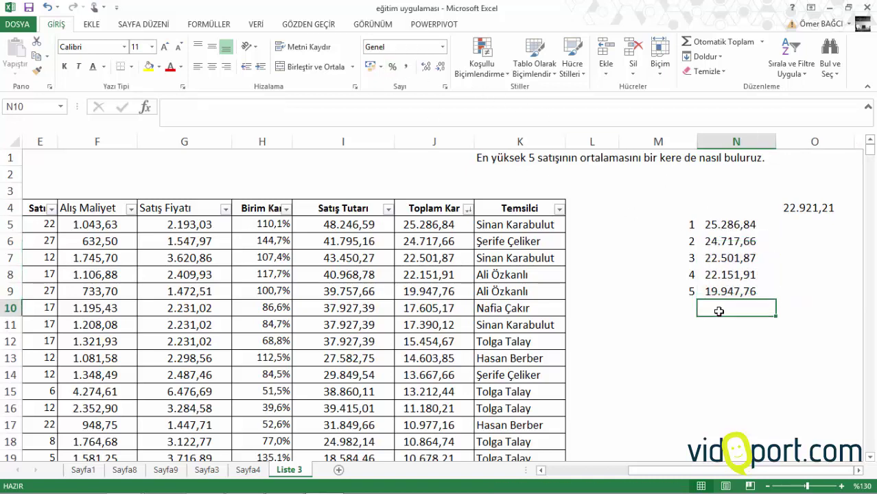
type("=orta")
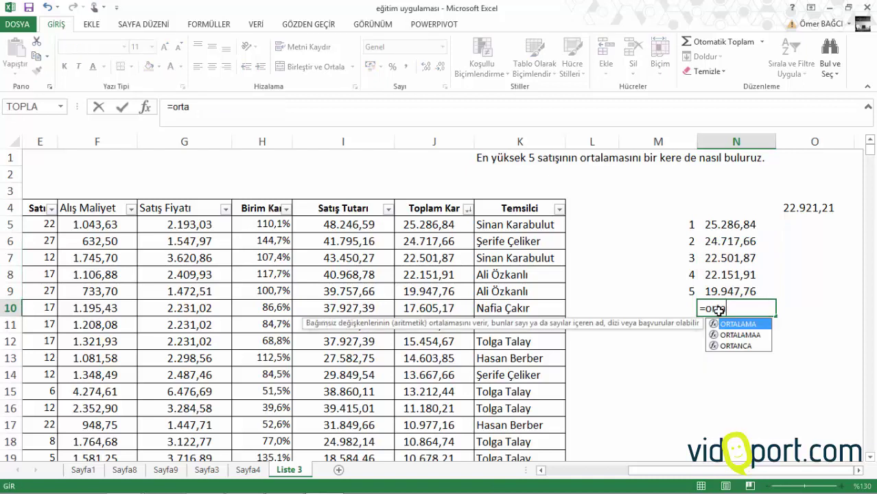
key("Tab")
left_click_drag(729, 225, 734, 285)
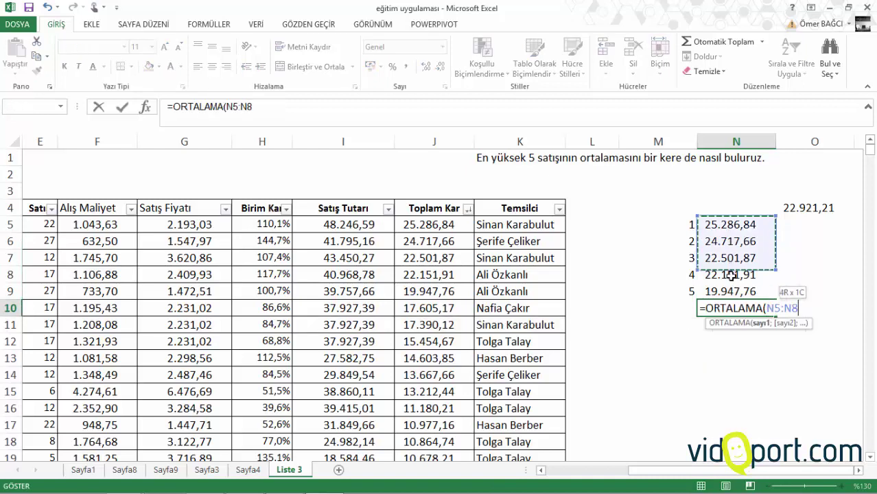
key("Return")
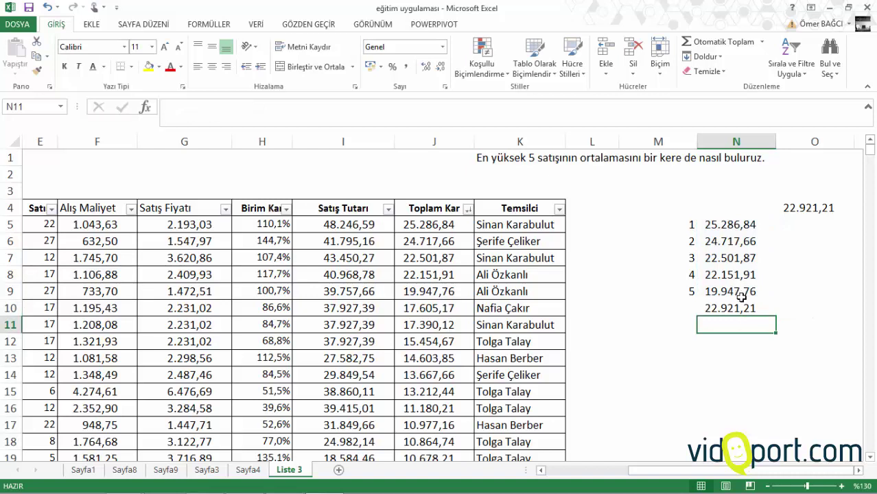
left_click(725, 307)
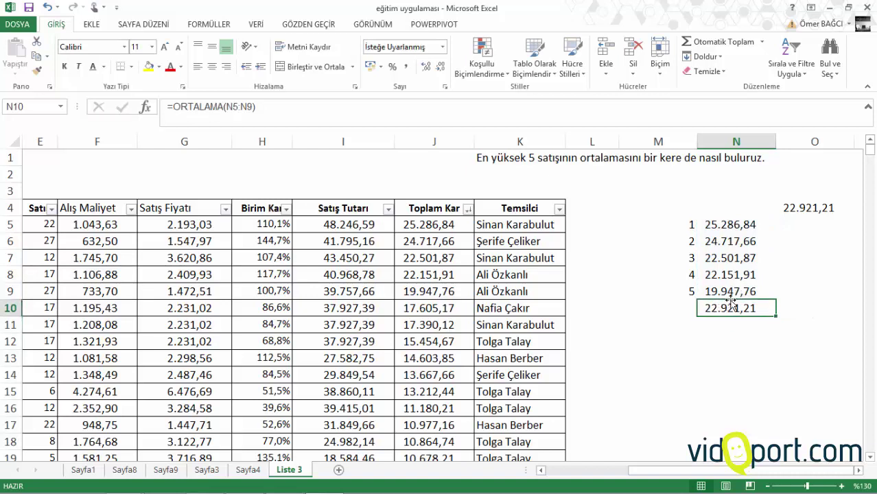
- Move the N10 average up to O5, beside the top-five list
left_click_drag(731, 301, 813, 222)
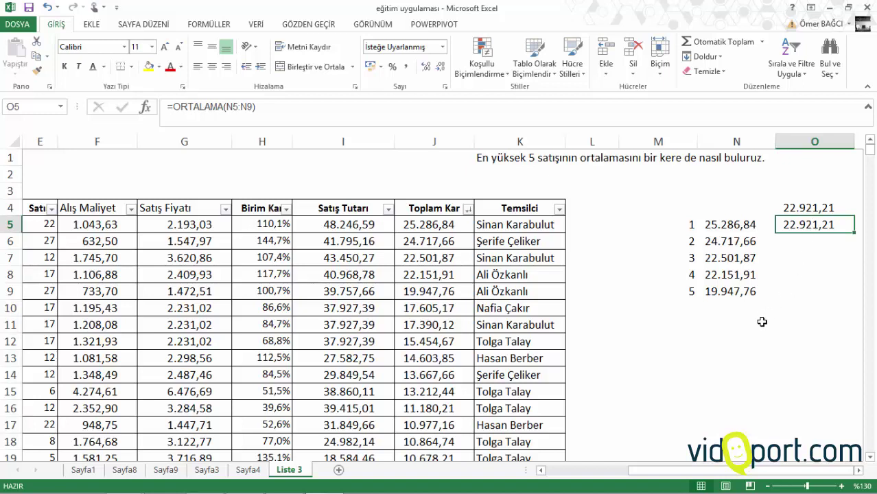
left_click(689, 314)
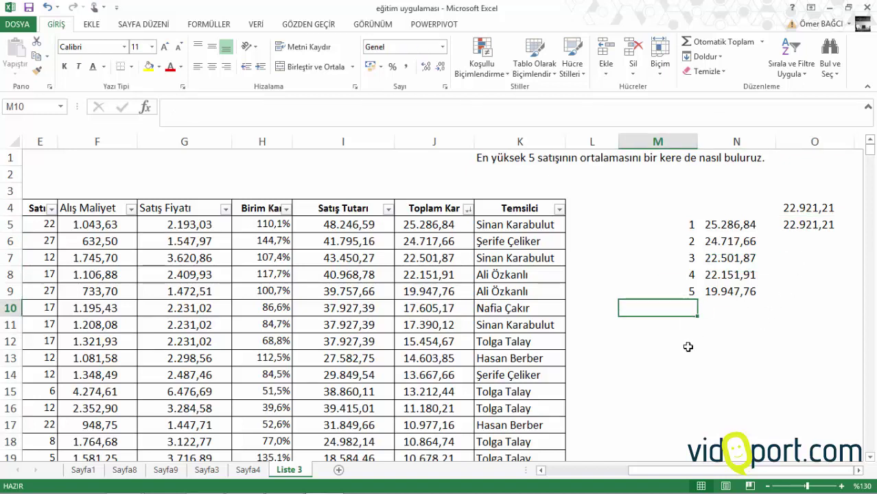
- Make a first ORTALAMA/BÜYÜK attempt in M10, then reselect M10 to redo it
type("=ort")
key("Tab")
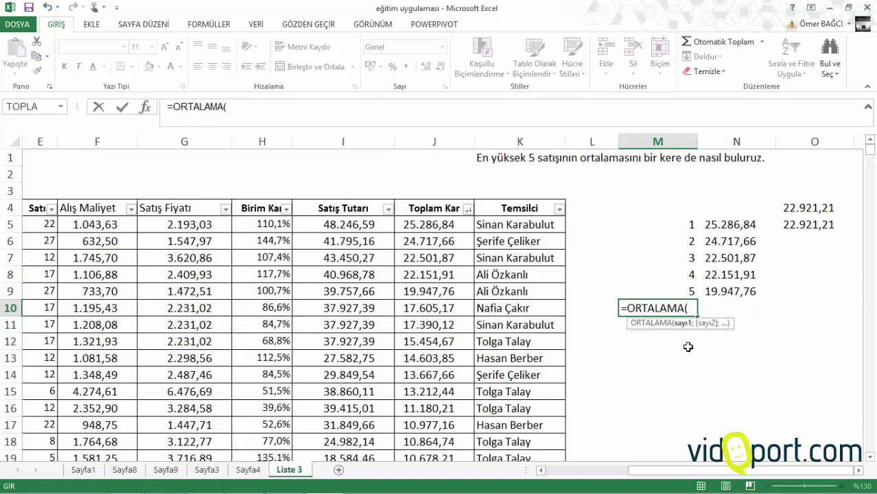
type("büyük")
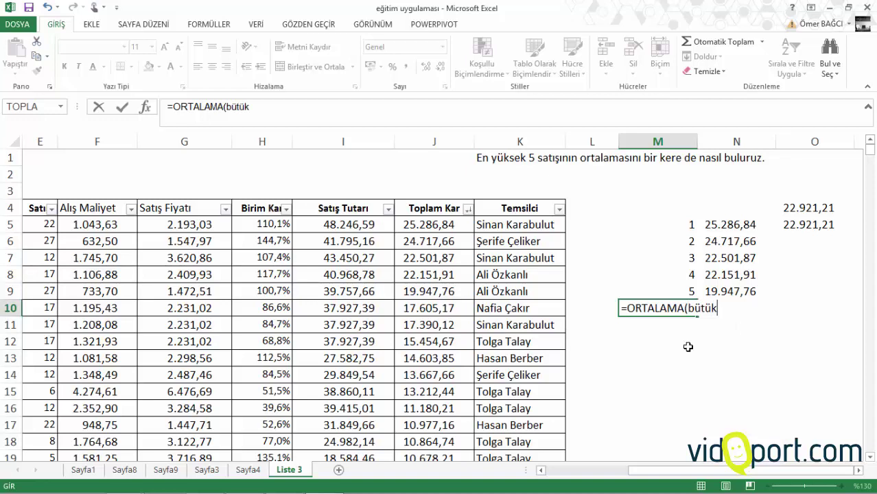
key("Tab")
left_click(667, 307)
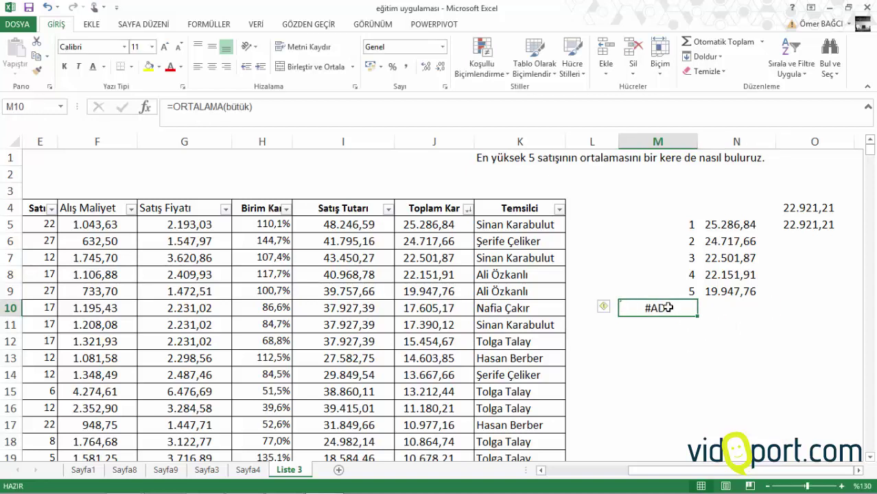
- Enter =ORTALAMA(BÜYÜK(J5:J1439;{1;2;3;4;5})) in M10
type("=ortala")
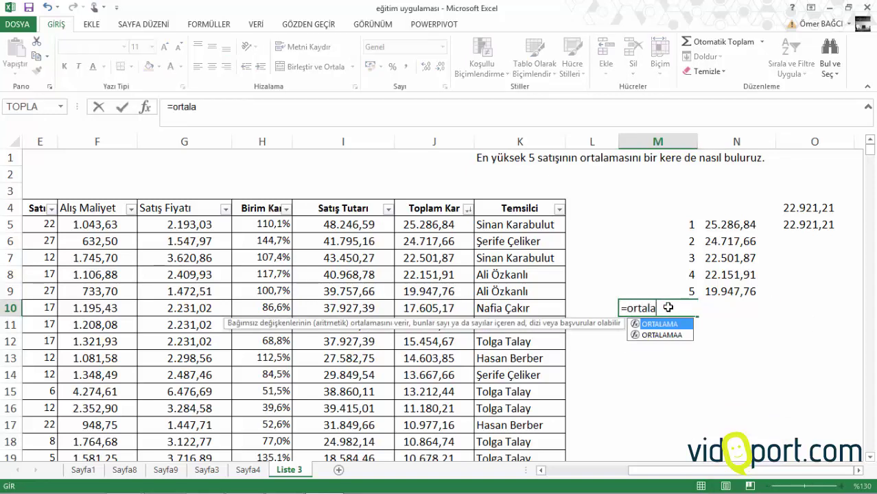
key("Tab")
type("büyük")
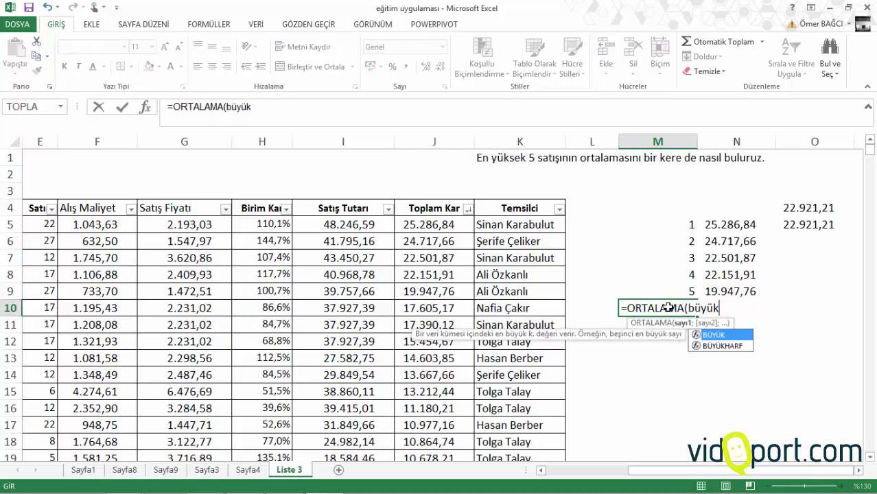
type("(")
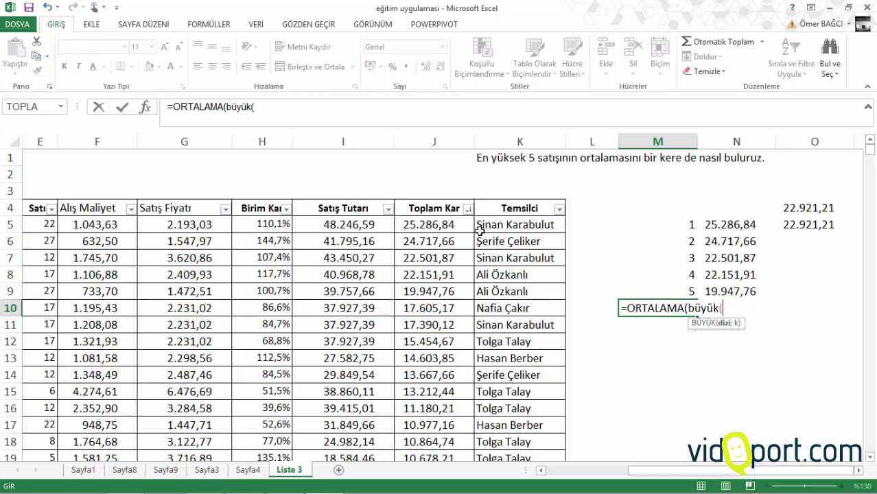
left_click(456, 225)
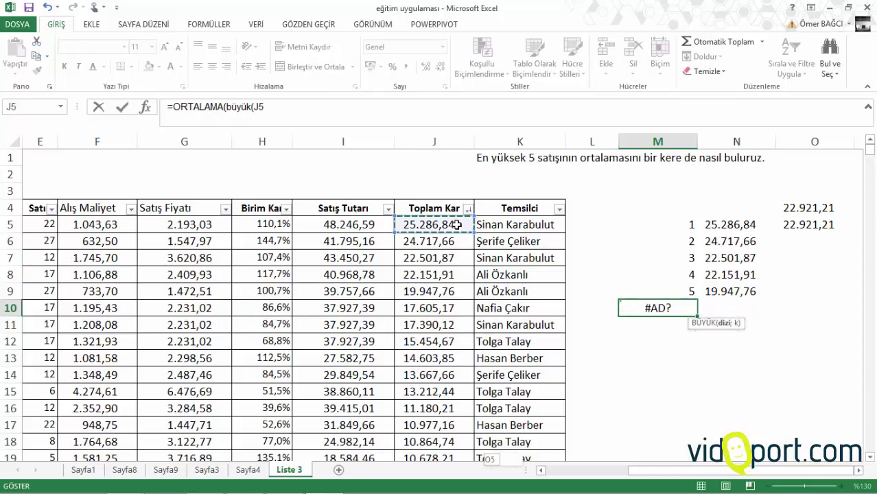
key("ctrl+shift+Down")
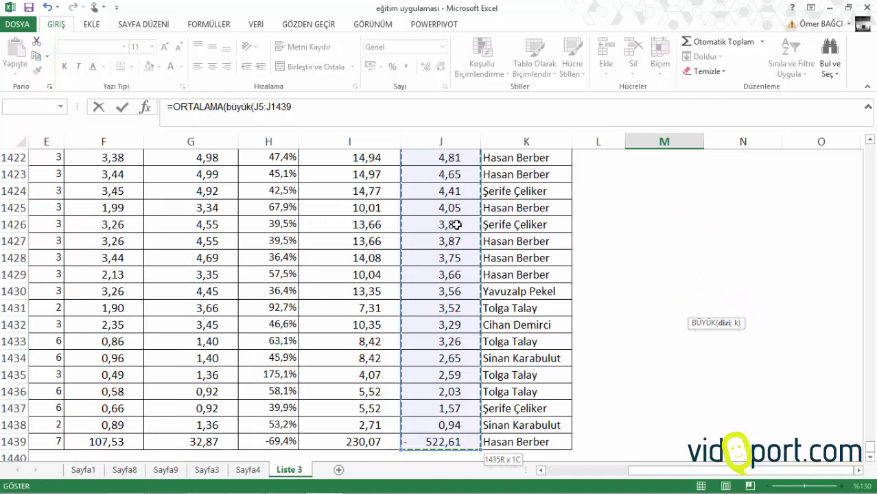
type(";2")
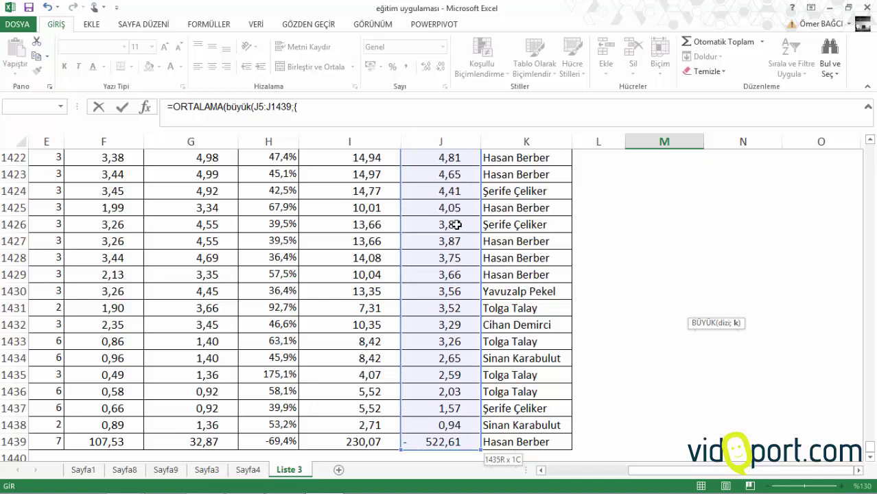
type(";")
type("3")
type(";4;5")
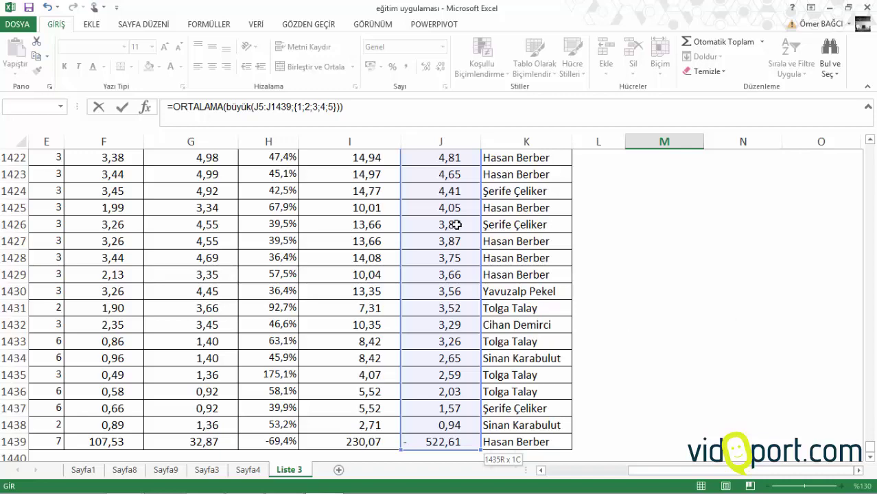
key("Return")
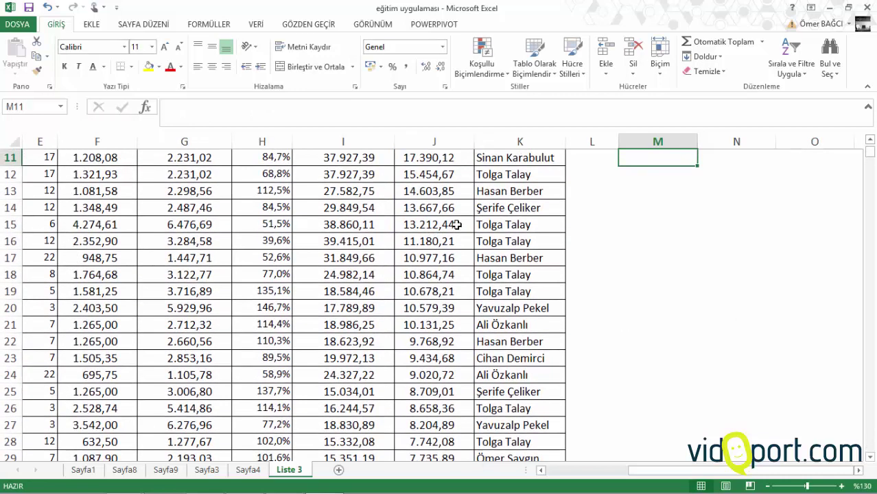
- Move the M10 result to O6 and give it the thousands-separator format
scroll(457, 224, "up", 3)
left_click(679, 309)
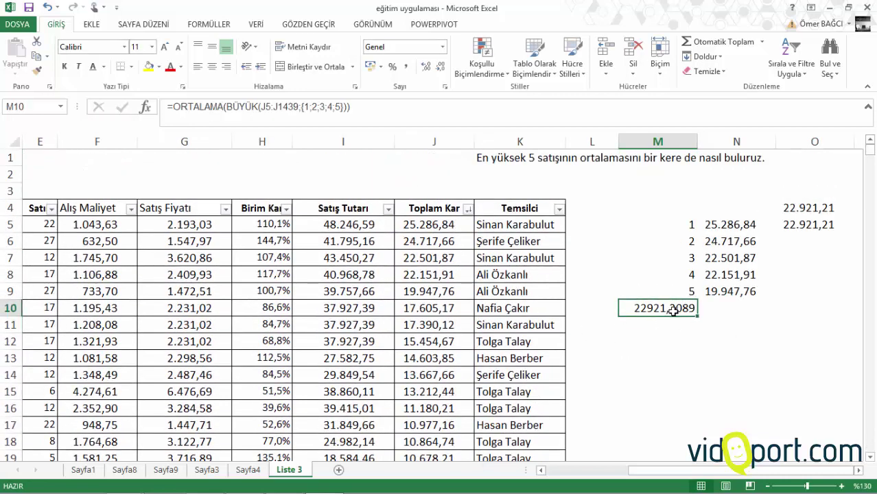
mouse_move(681, 316)
left_mouse_down()
mouse_move(820, 257)
mouse_move(818, 240)
left_mouse_up()
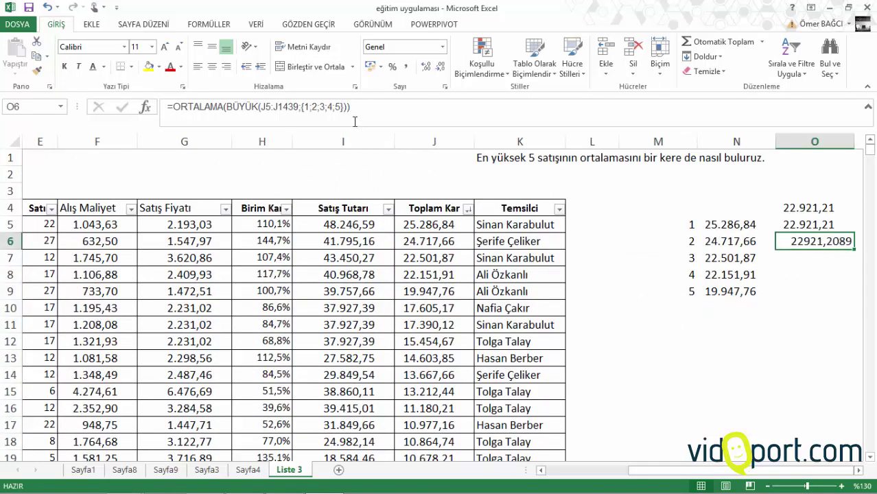
left_click(405, 66)
left_click(651, 351)
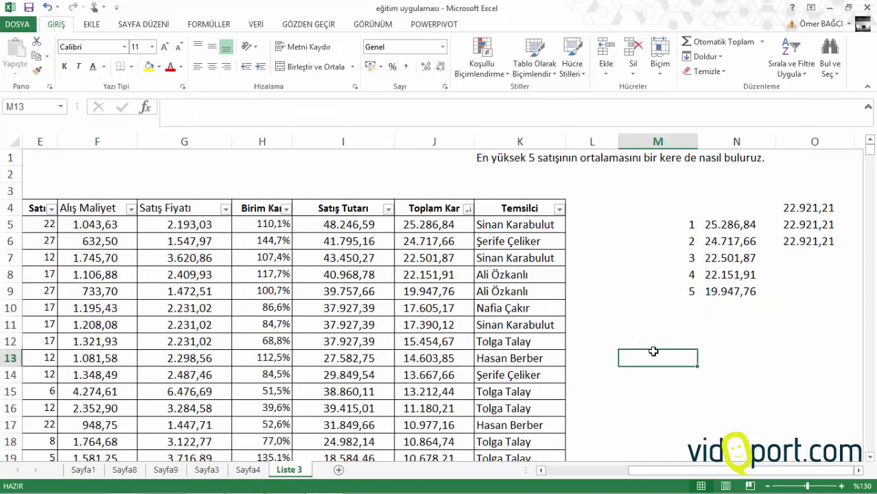
left_click(678, 321)
- Enter =ORTALAMA(BÜYÜK(J5:J1439;{1;2;3;4;5})) again in M11
type("=")
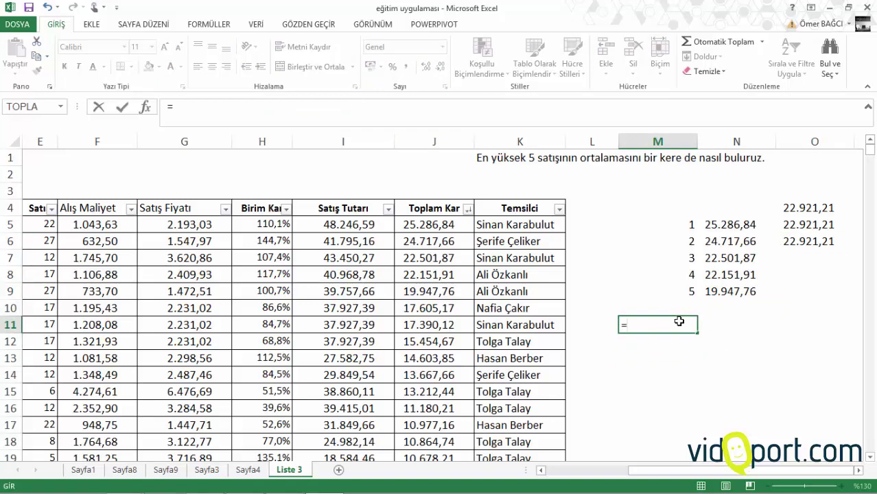
type("orta")
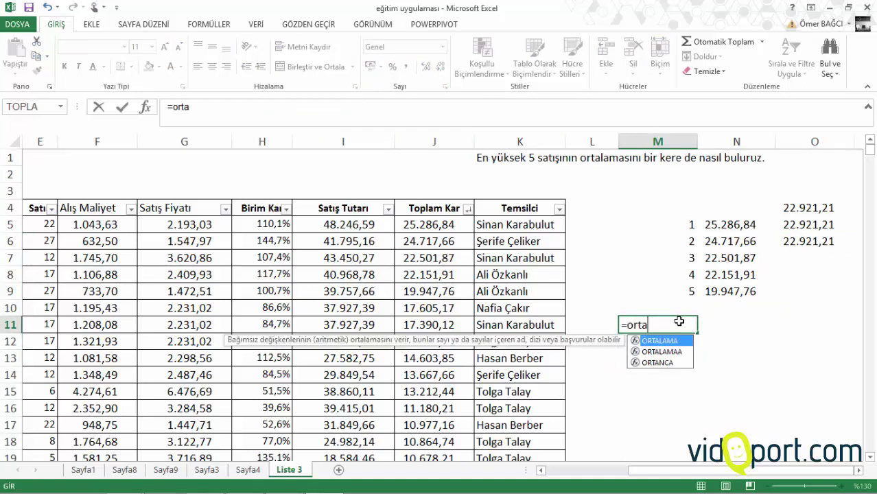
type("la")
key("Tab")
type("bü")
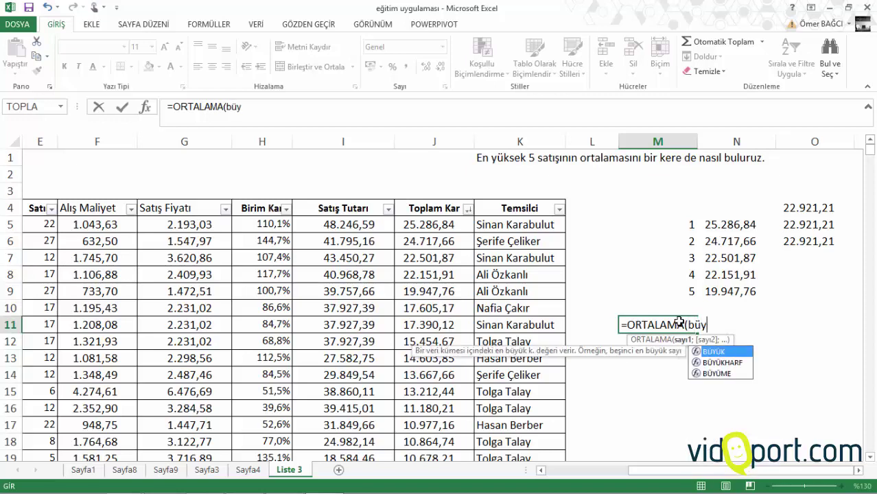
type("yük")
key("Tab")
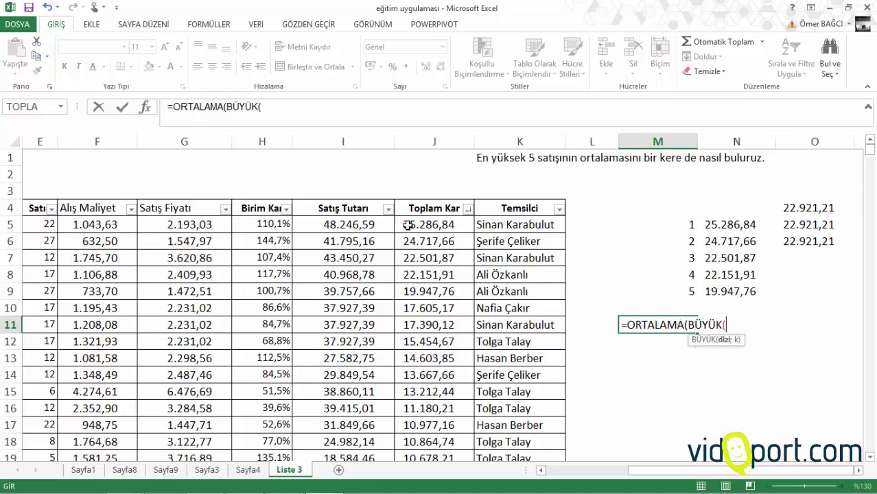
left_click(408, 225)
key("ctrl+shift+Down")
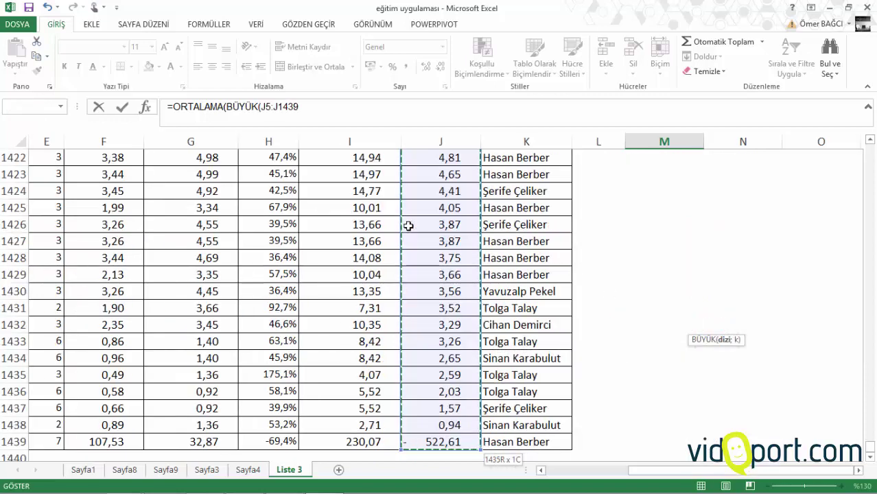
type(";{1;2;3;4;5")
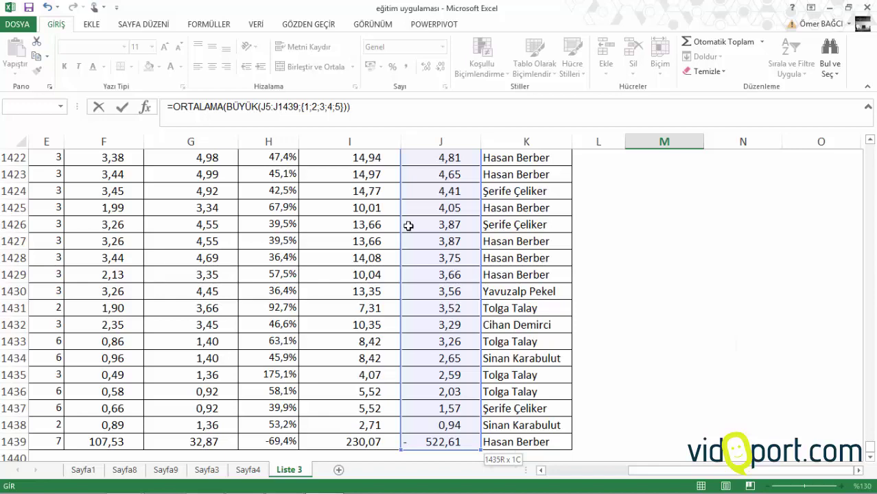
key("Return")
- Move the M11 formula to O8, where it shows 22921,2089
scroll(653, 172, "up", 3)
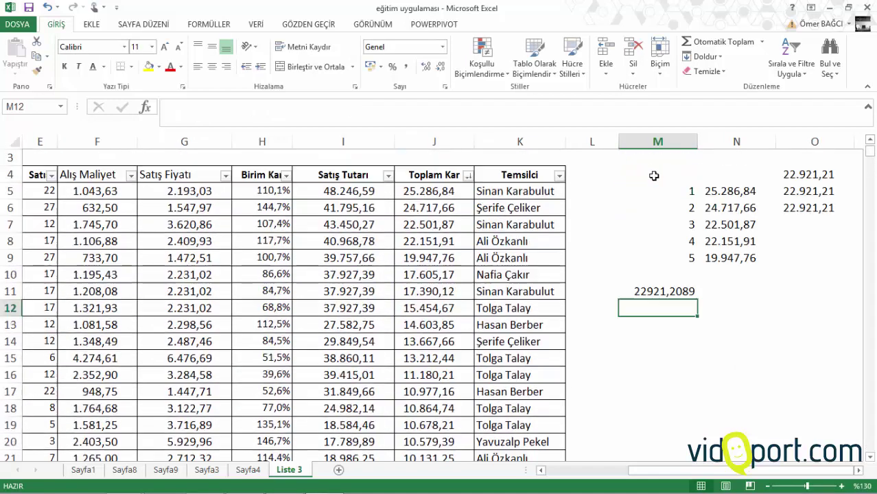
left_click(672, 288)
left_click_drag(673, 283, 835, 237)
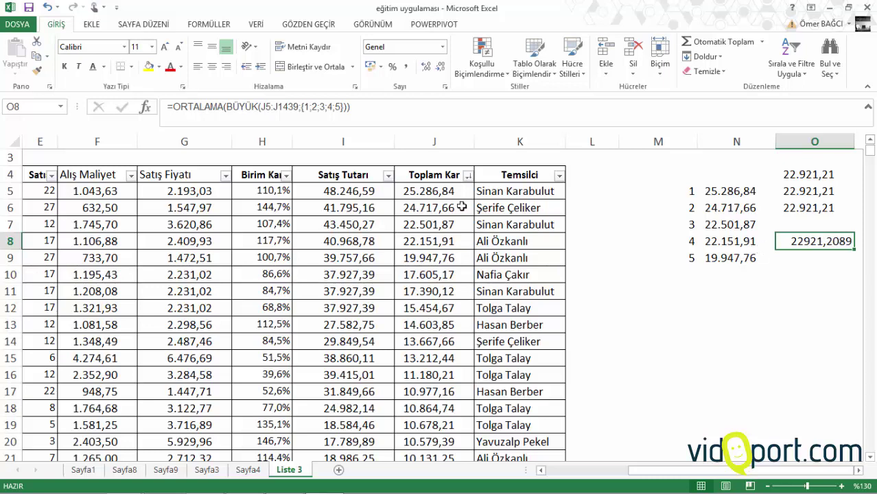
- Replace BÜYÜK with KÜÇÜK in O8's formula, giving the bottom-five average -103,09405
double_click(238, 107)
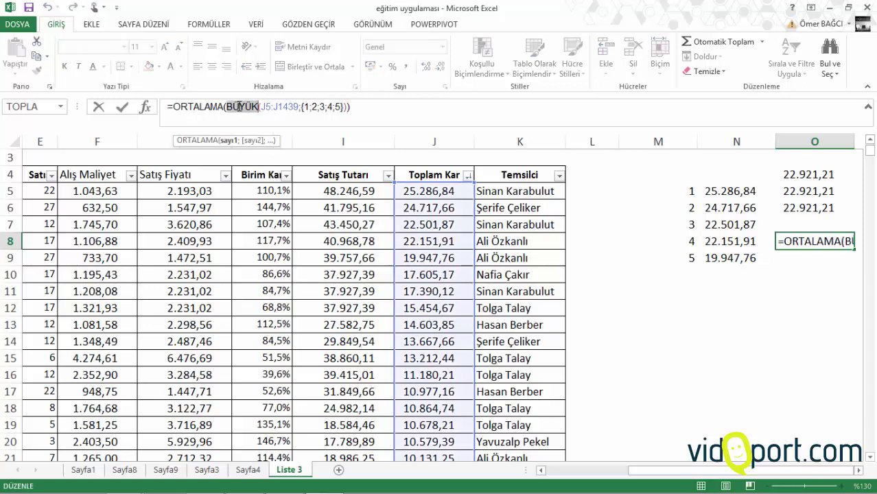
type("küçük")
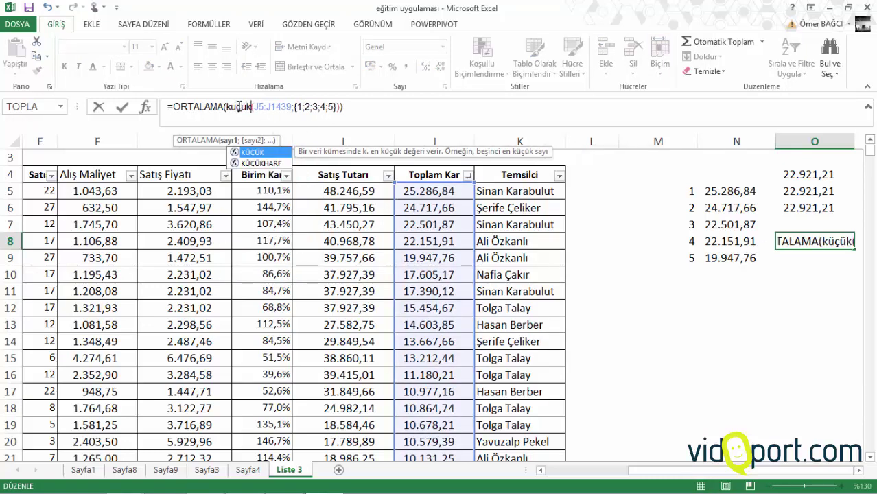
key("Return")
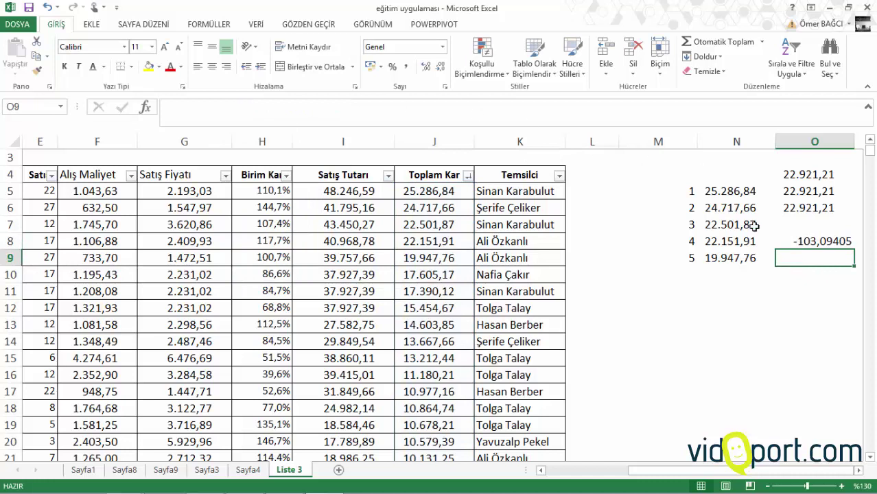
left_click(820, 240)
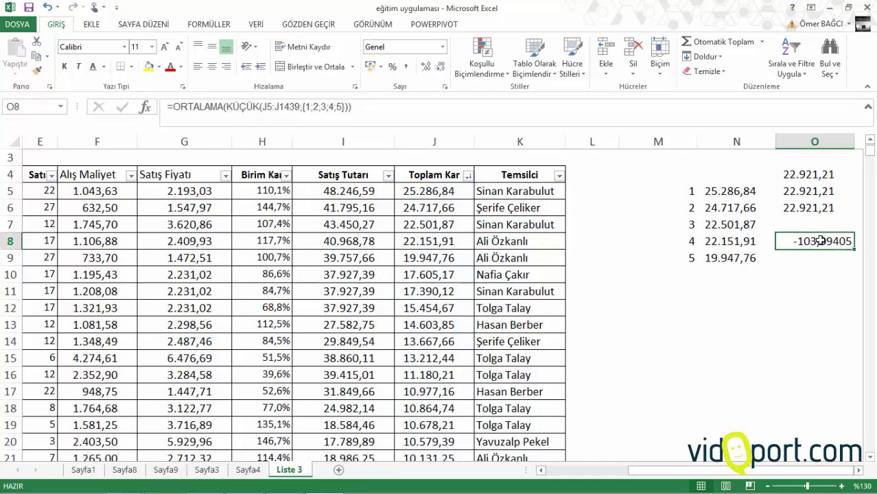
scroll(618, 221, "up", 1)
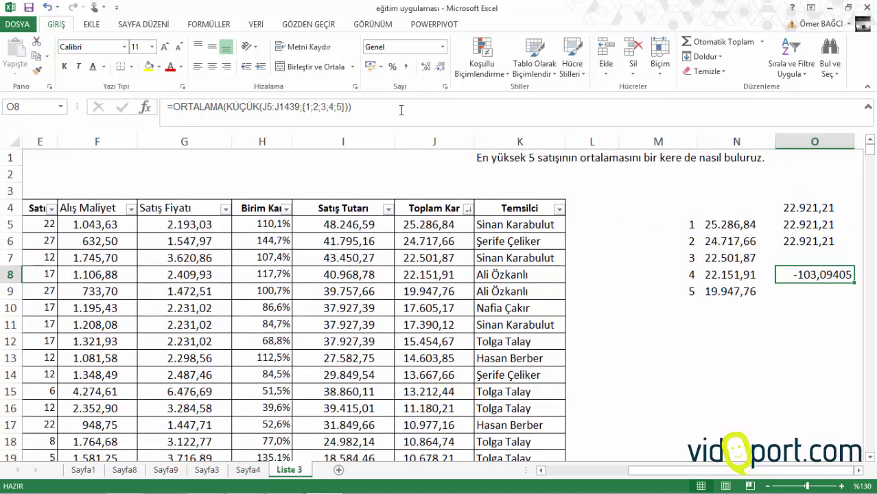